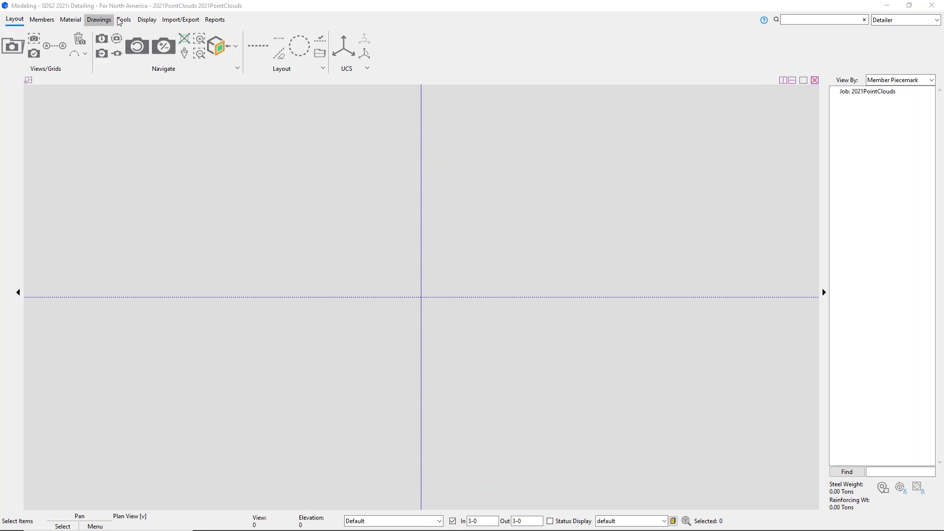
- From the Tools tab, show the Reference Objects list with Reference Models and Point Clouds
{"action": "left_click", "coordinate": [125, 19]}
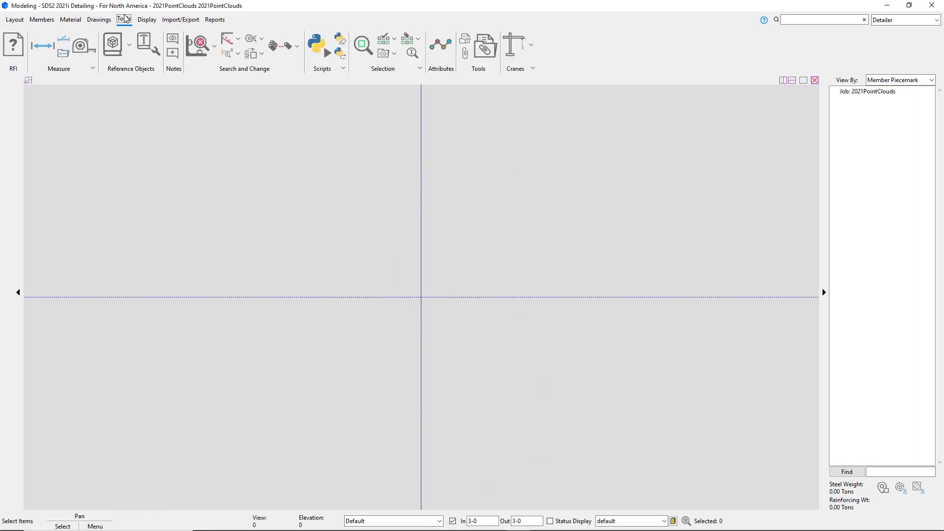
{"action": "left_click", "coordinate": [129, 45]}
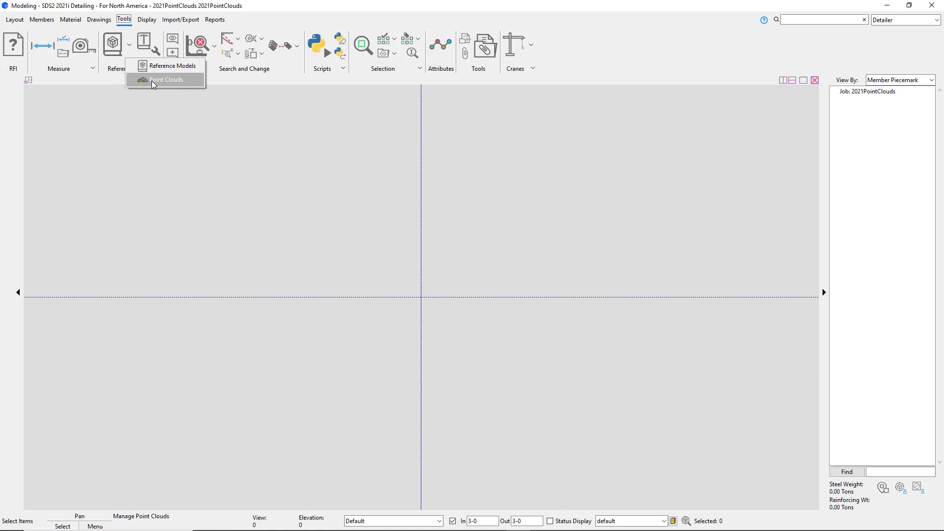
{"action": "left_click", "coordinate": [936, 19]}
{"action": "left_click", "coordinate": [936, 19]}
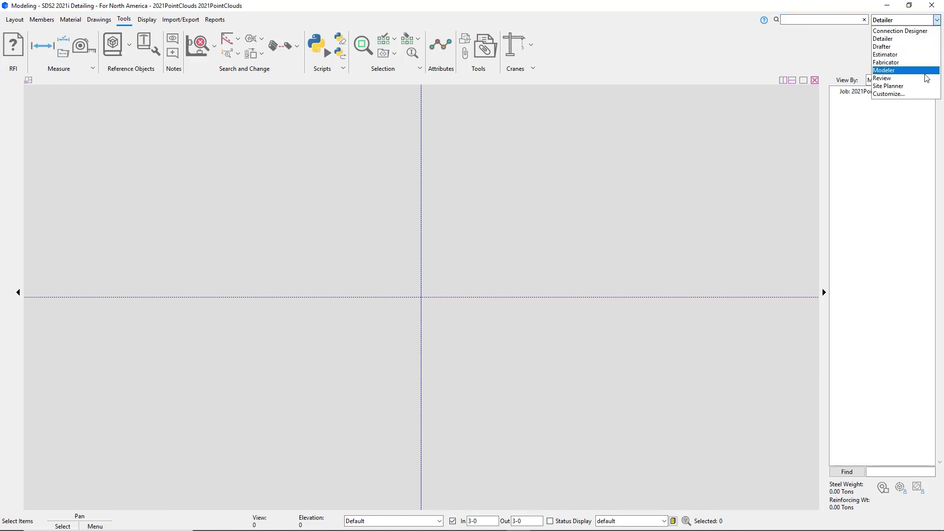
{"action": "left_click", "coordinate": [924, 94]}
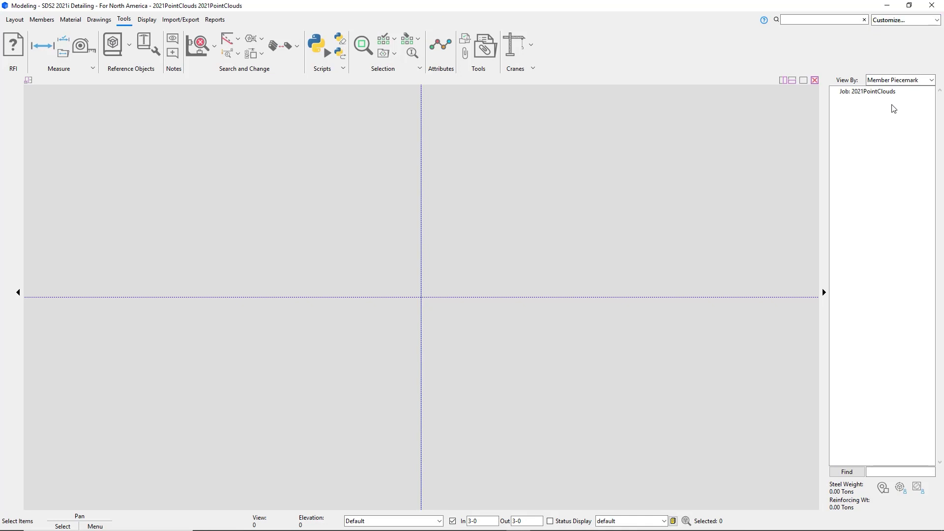
{"action": "left_click", "coordinate": [653, 270]}
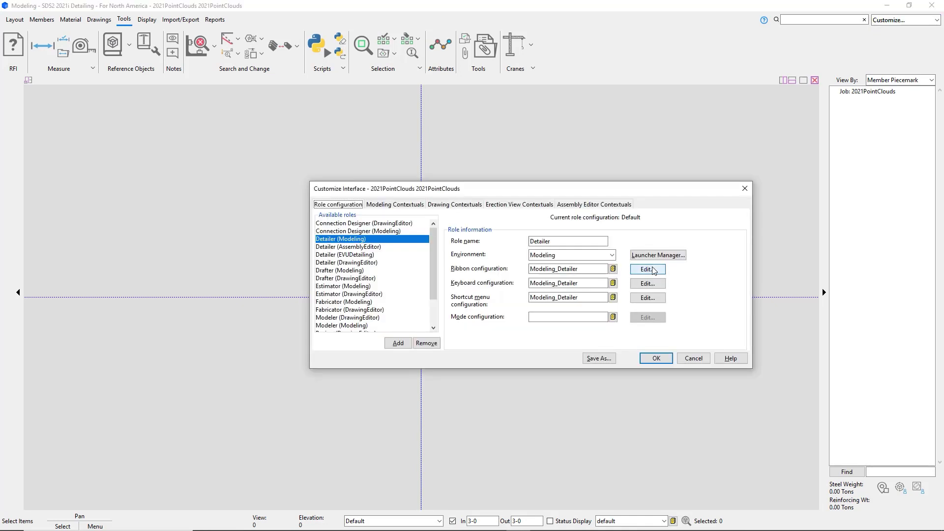
{"action": "type", "text": "point clou"}
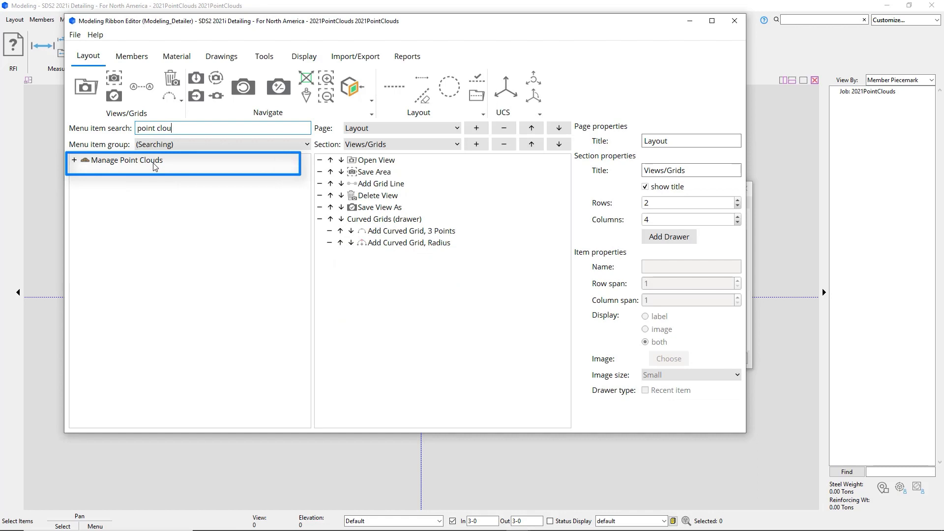
{"action": "left_click", "coordinate": [735, 21]}
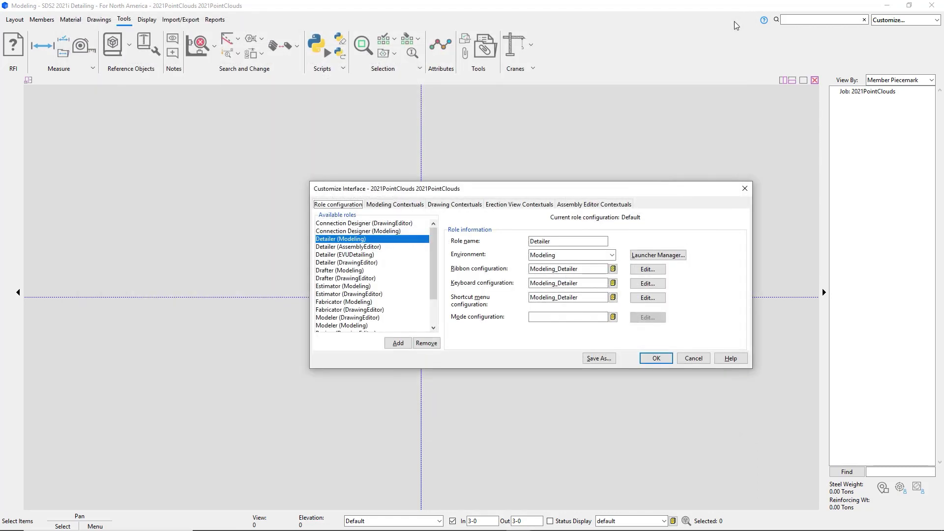
{"action": "left_click", "coordinate": [745, 189]}
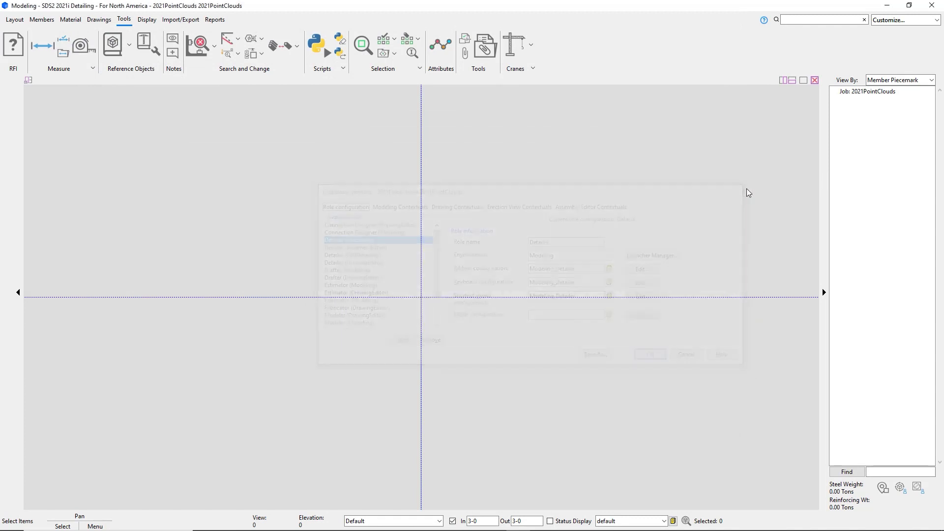
- Import pump.e57 through the Point Cloud Manager, auto-translated to the origin
{"action": "left_click", "coordinate": [129, 46]}
{"action": "left_click", "coordinate": [145, 76]}
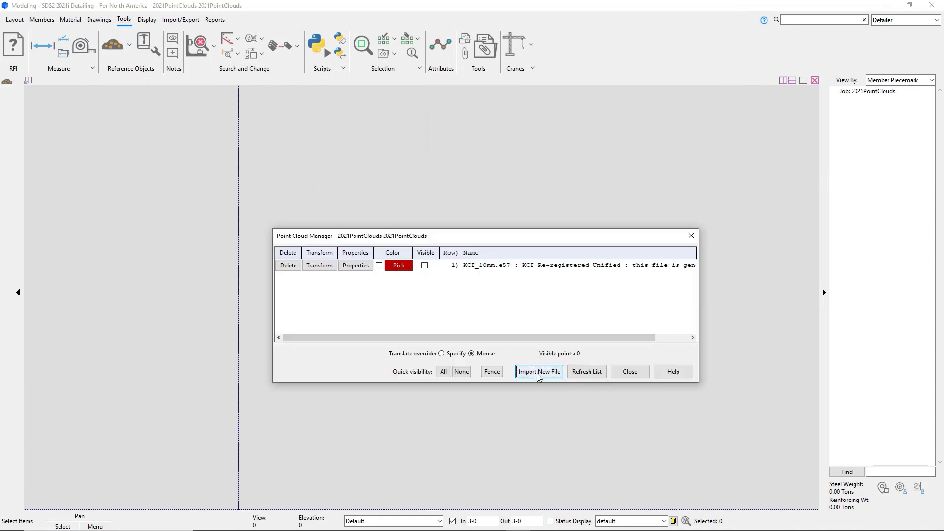
{"action": "left_click", "coordinate": [538, 371]}
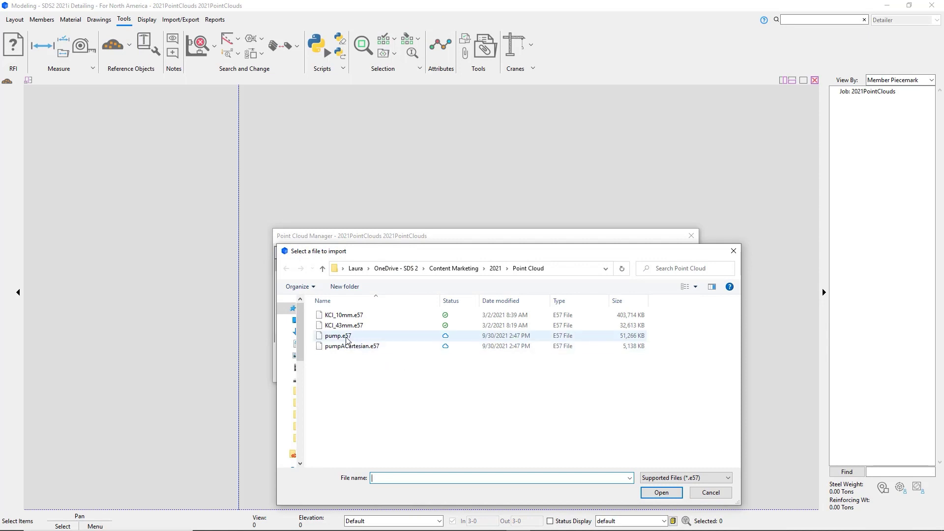
{"action": "left_click", "coordinate": [344, 336]}
{"action": "left_click", "coordinate": [664, 492]}
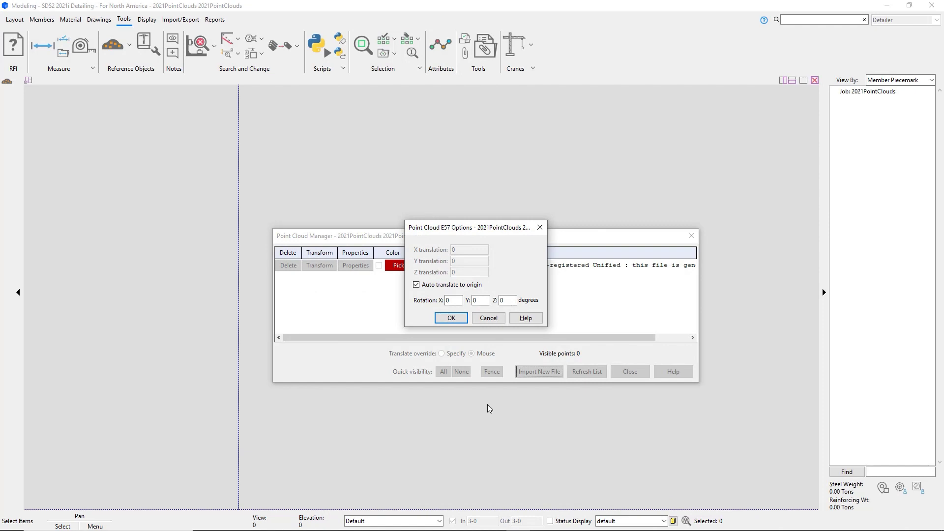
{"action": "left_click", "coordinate": [450, 318]}
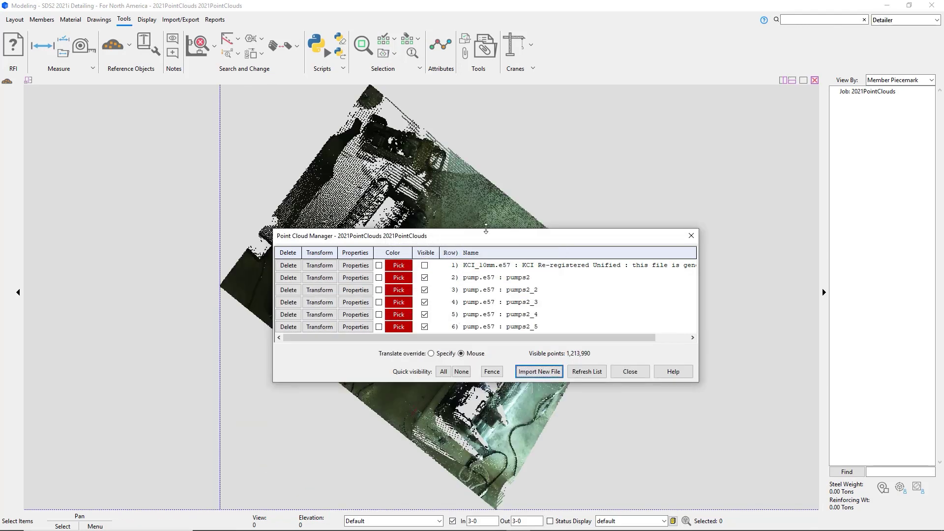
- Delete the KCI_10mm point cloud from the Point Cloud Manager
{"action": "left_click_drag", "start_coordinate": [485, 239], "coordinate": [700, 82]}
{"action": "middle_click_drag", "start_coordinate": [418, 414], "coordinate": [442, 295]}
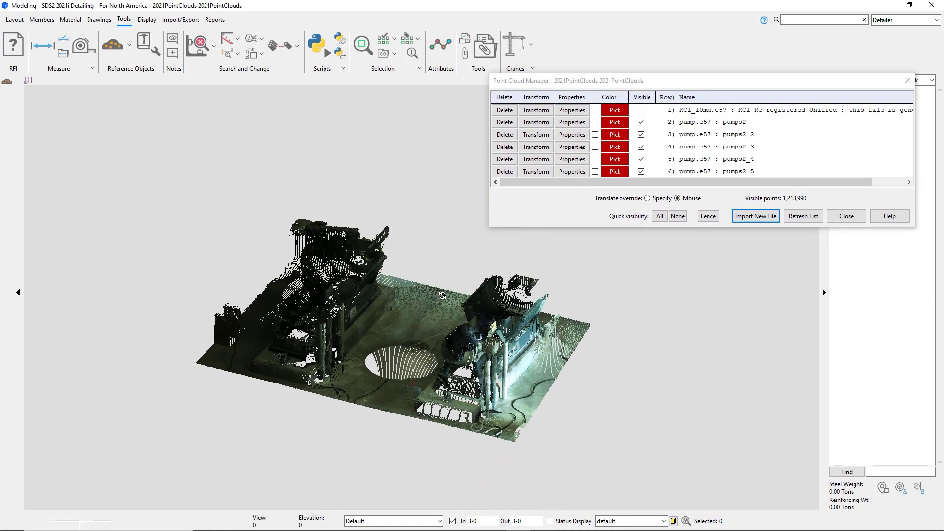
{"action": "middle_click_drag", "start_coordinate": [503, 403], "coordinate": [470, 371]}
{"action": "left_click", "coordinate": [505, 110]}
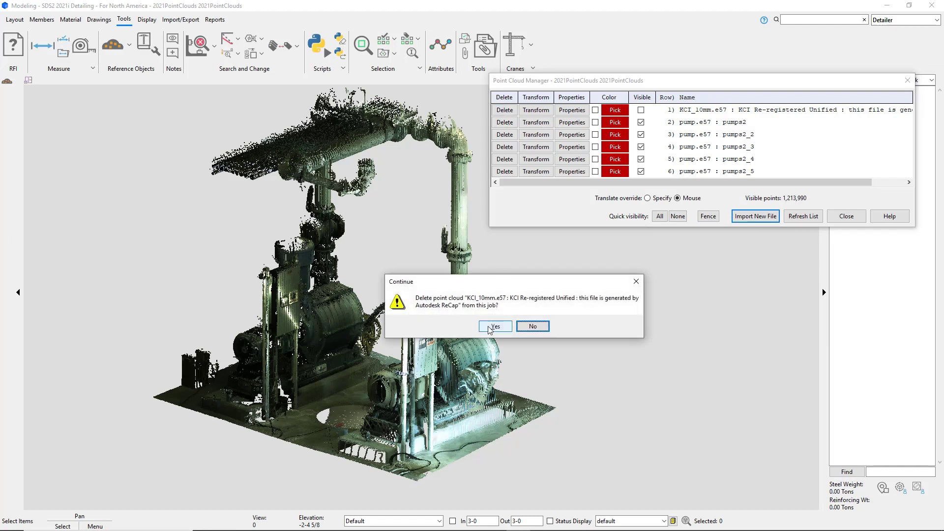
{"action": "left_click", "coordinate": [489, 327]}
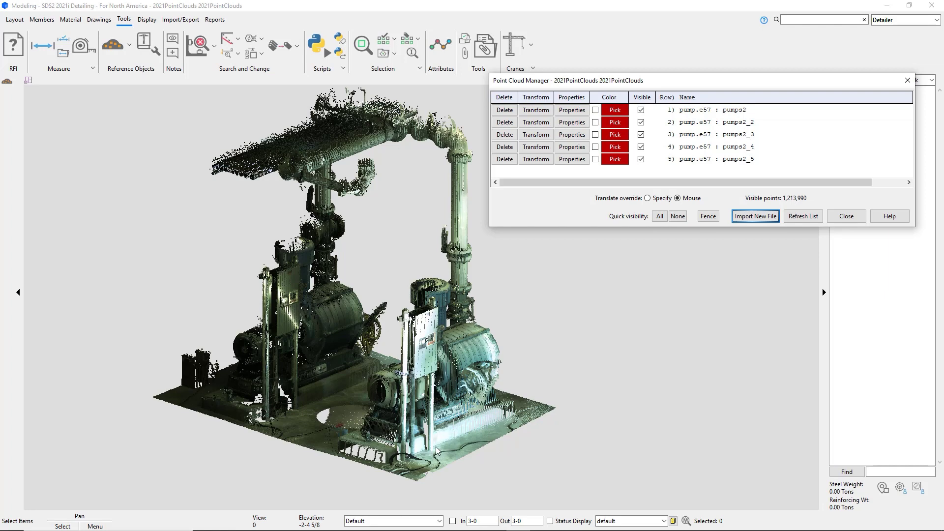
{"action": "left_click", "coordinate": [437, 520]}
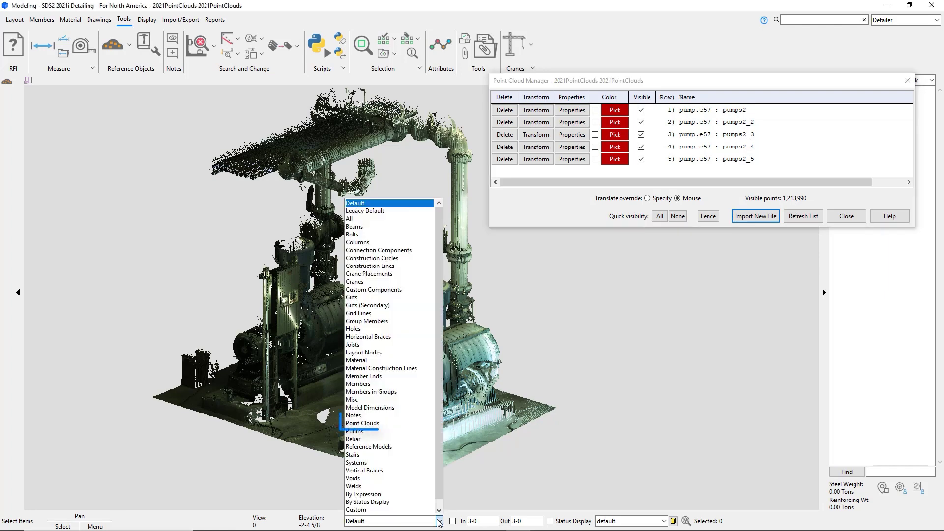
- Set the status-bar object filter to Point Clouds, then box-select and deselect the five pump scans
{"action": "left_click", "coordinate": [418, 423]}
{"action": "left_click_drag", "start_coordinate": [585, 476], "coordinate": [161, 137]}
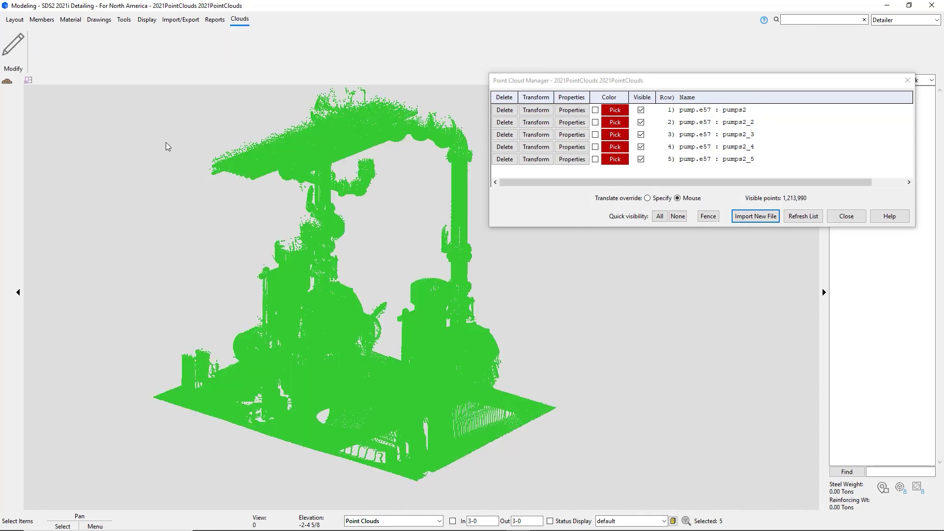
{"action": "left_click", "coordinate": [653, 324]}
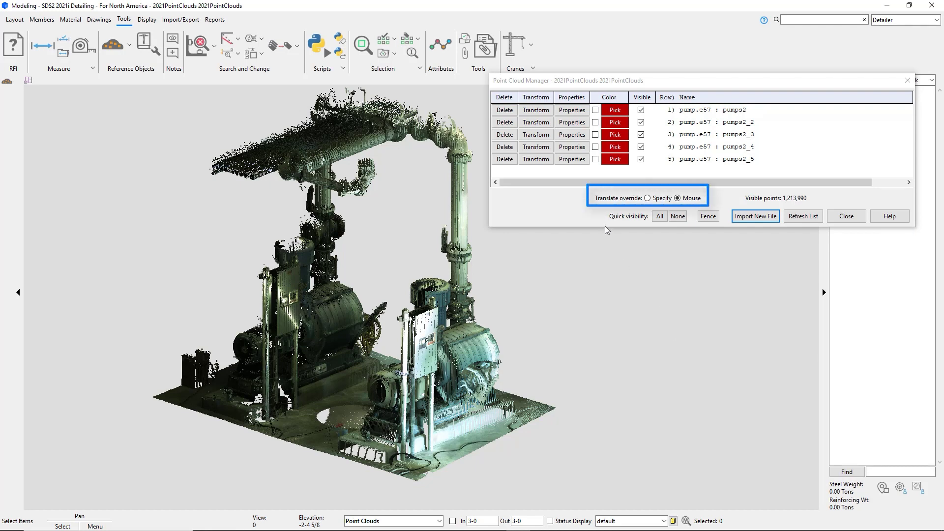
{"action": "left_click", "coordinate": [536, 146]}
{"action": "left_click", "coordinate": [529, 111]}
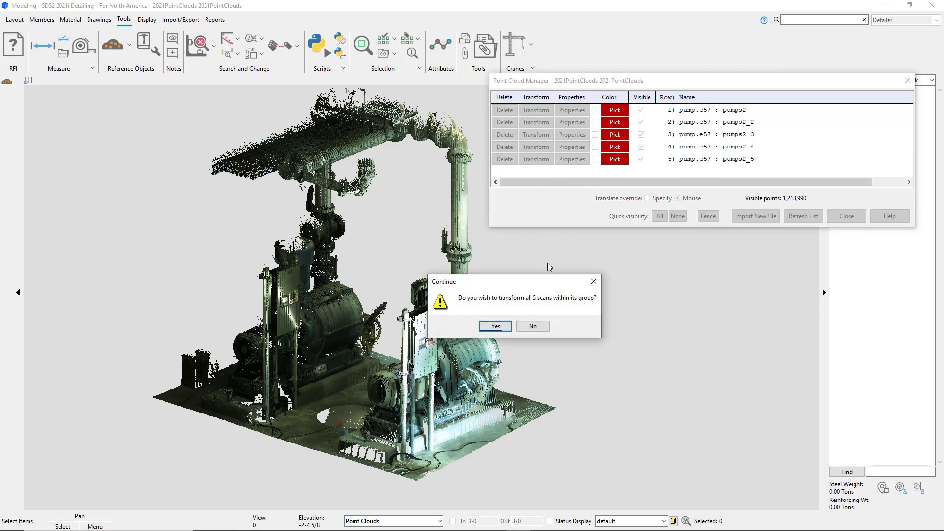
- Transform all 5 pump scans as one group from a picked reference point to a destination point
{"action": "left_click", "coordinate": [495, 326]}
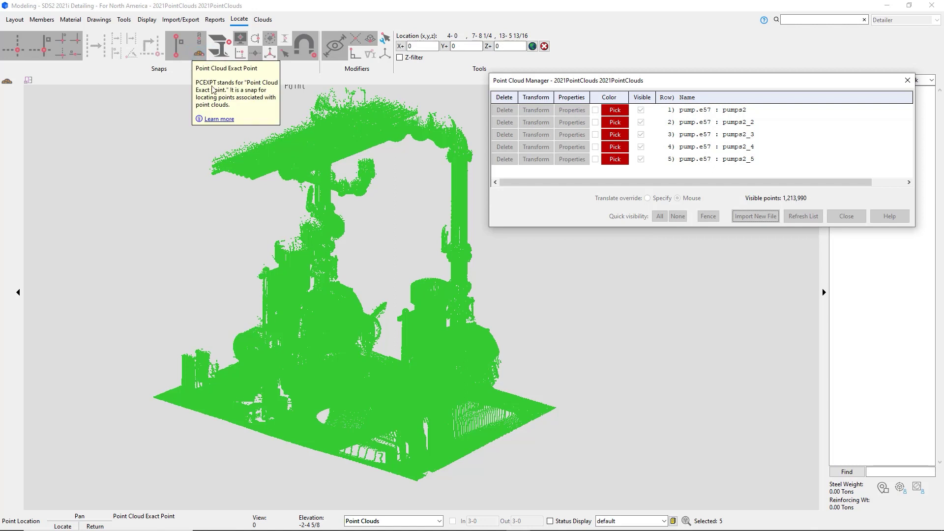
{"action": "left_click", "coordinate": [417, 481]}
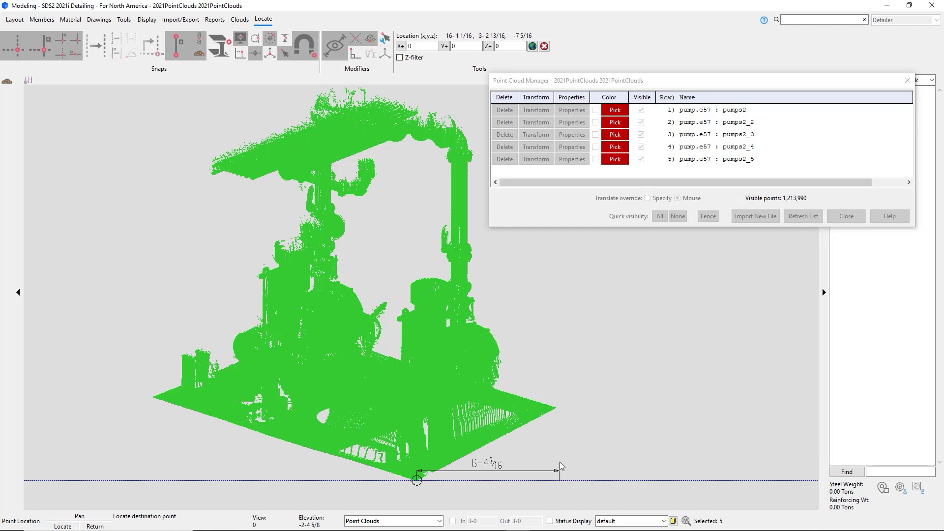
{"action": "left_click", "coordinate": [559, 462]}
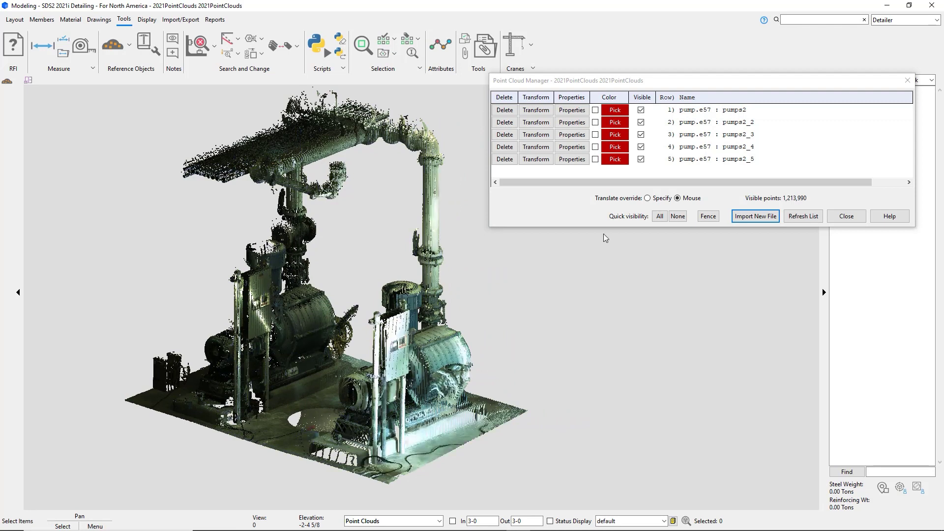
- Switch the translate override to Specify typed values, then cancel a trial group transform
{"action": "left_click", "coordinate": [647, 198]}
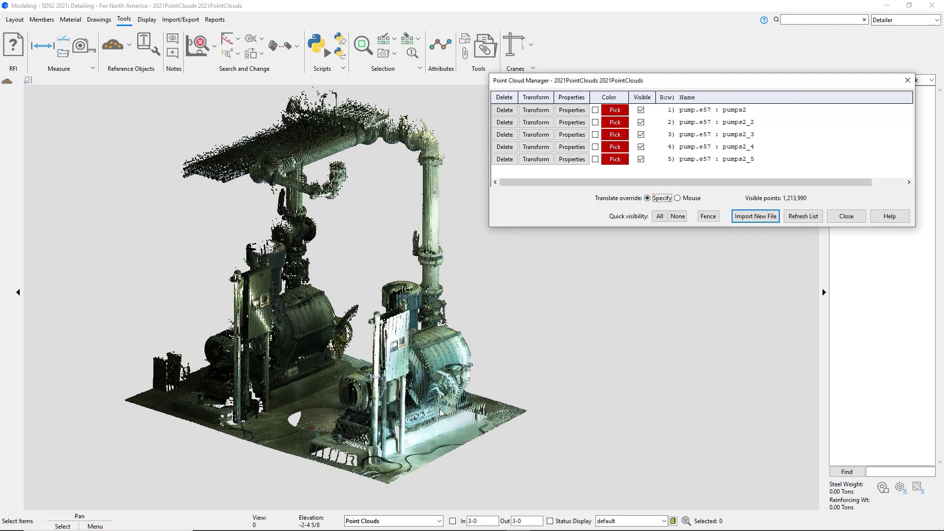
{"action": "left_click", "coordinate": [528, 109]}
{"action": "left_click", "coordinate": [494, 328]}
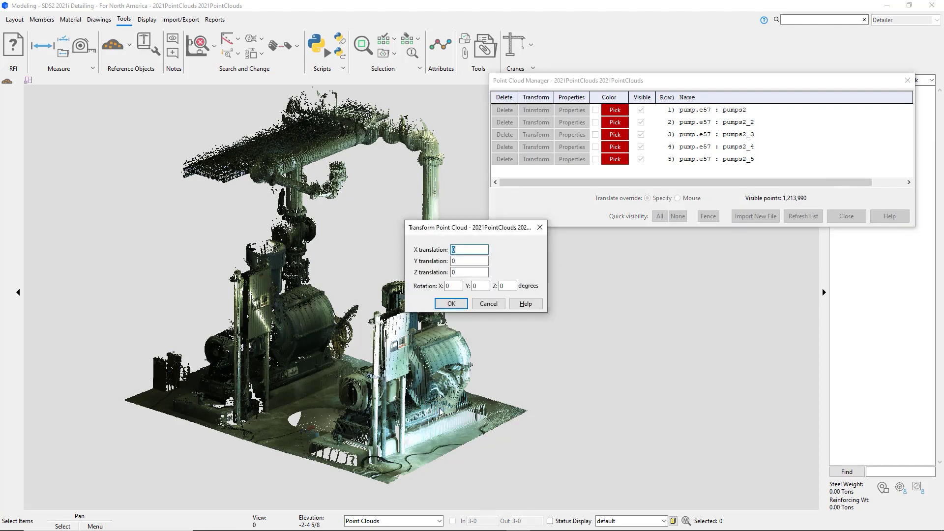
{"action": "left_click", "coordinate": [495, 304]}
- Review the pumps2 scan's properties and turn on its red colour override
{"action": "left_click", "coordinate": [569, 109]}
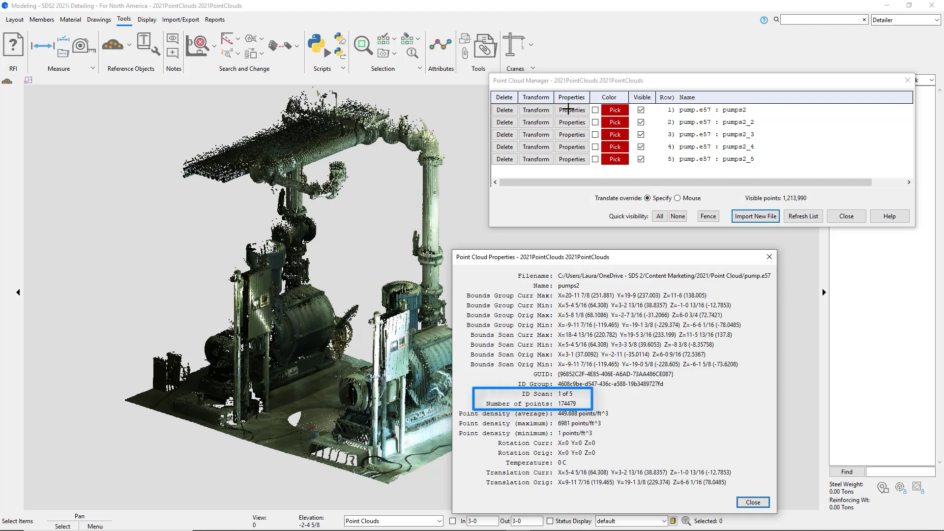
{"action": "left_click", "coordinate": [752, 502]}
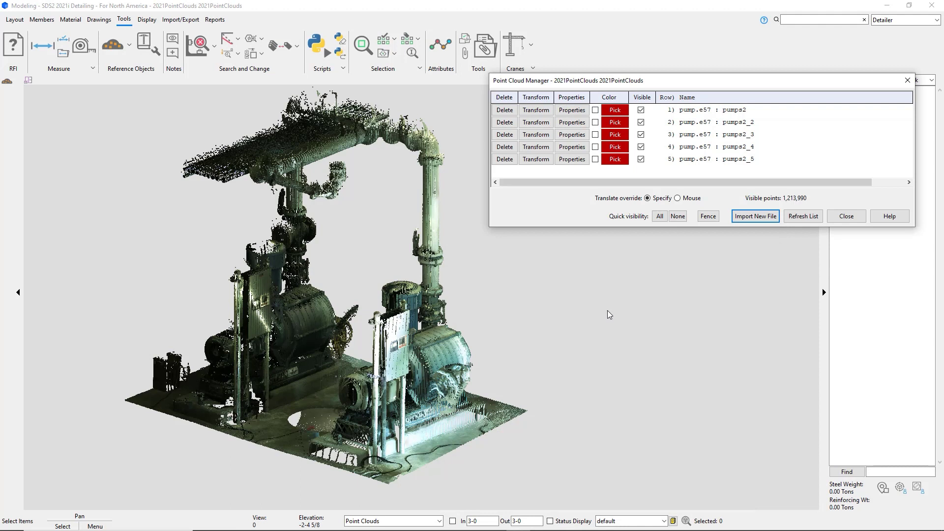
{"action": "left_click", "coordinate": [594, 110]}
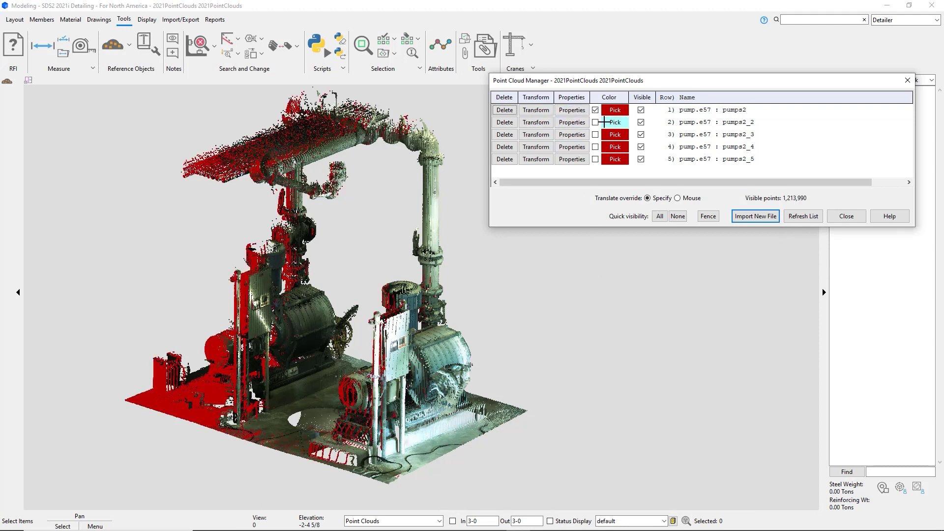
- Turn on colour overrides for scans pumps2_2 through pumps2_5
{"action": "left_click", "coordinate": [595, 122]}
{"action": "left_click", "coordinate": [594, 135]}
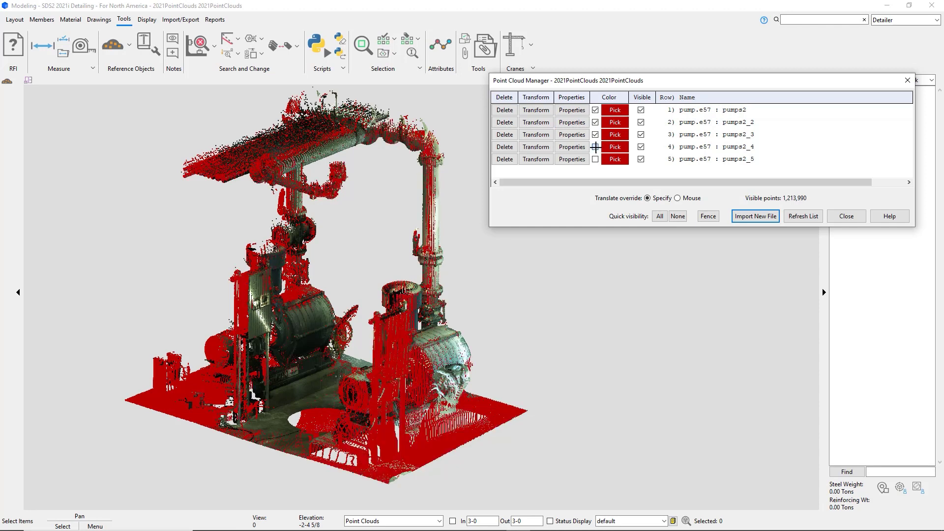
{"action": "left_click", "coordinate": [595, 146]}
{"action": "left_click", "coordinate": [595, 159]}
- Assign cyan, maroon, yellow and orange to pumps2_2, pumps2_3, pumps2_4 and pumps2_5
{"action": "left_click", "coordinate": [609, 121]}
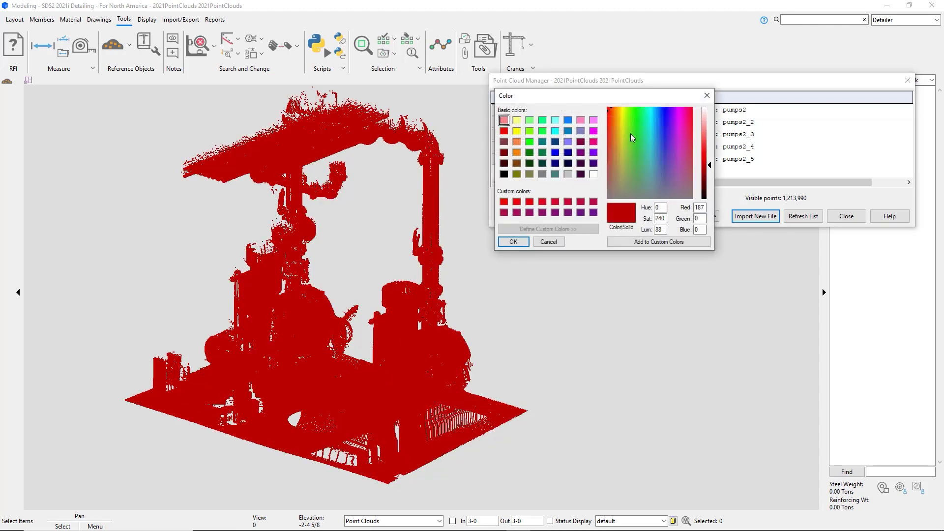
{"action": "left_click", "coordinate": [555, 131]}
{"action": "left_click", "coordinate": [513, 242]}
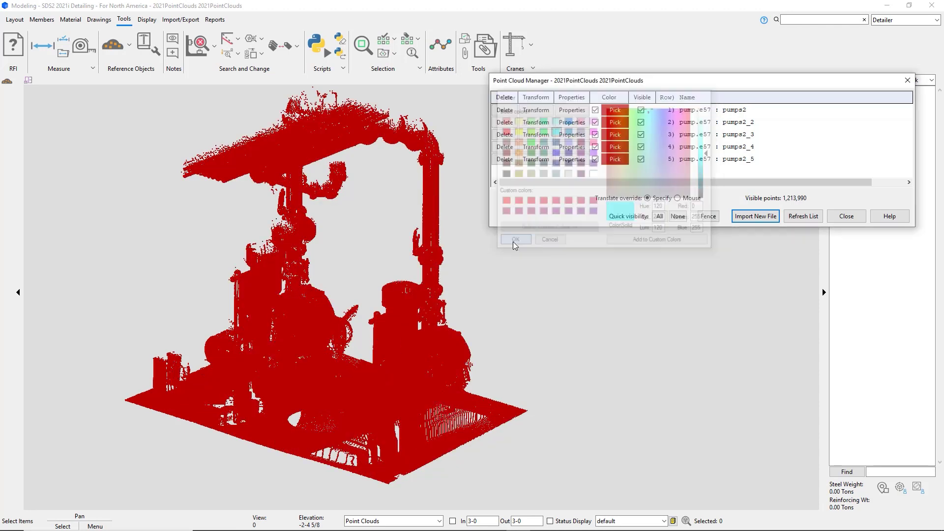
{"action": "left_click", "coordinate": [614, 135]}
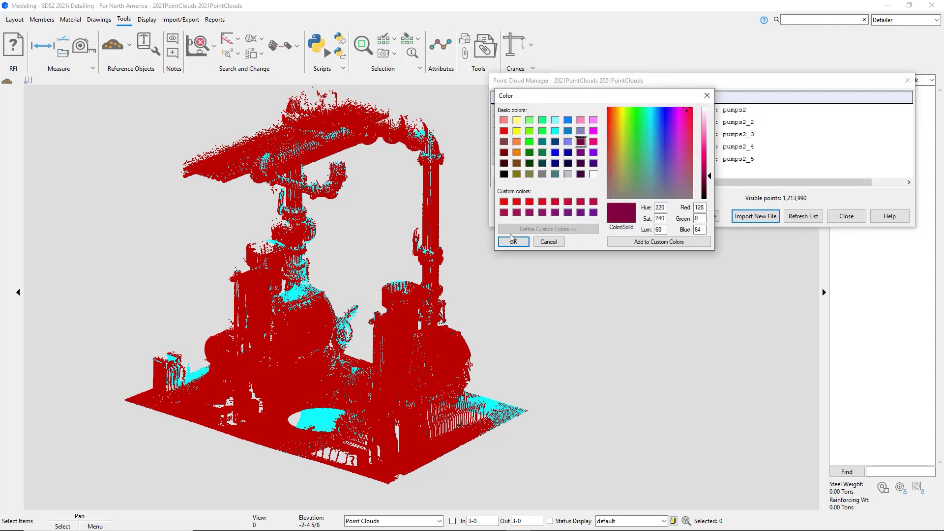
{"action": "left_click", "coordinate": [511, 240]}
{"action": "left_click", "coordinate": [623, 146]}
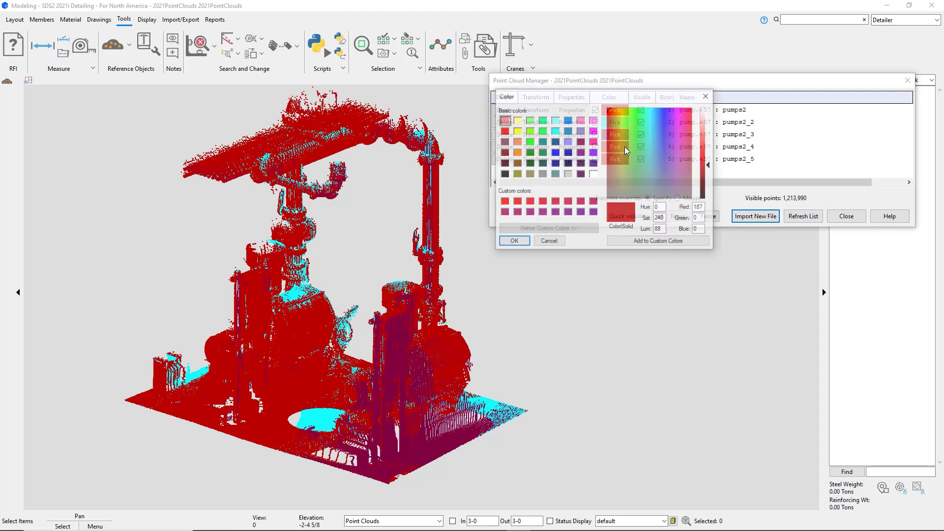
{"action": "left_click", "coordinate": [516, 131]}
{"action": "left_click", "coordinate": [515, 244]}
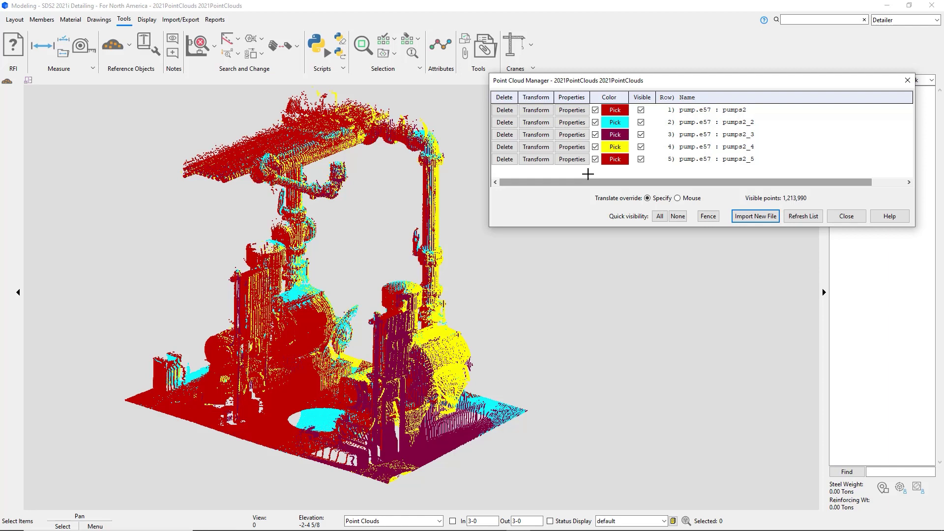
{"action": "left_click", "coordinate": [618, 159]}
{"action": "left_click", "coordinate": [516, 142]}
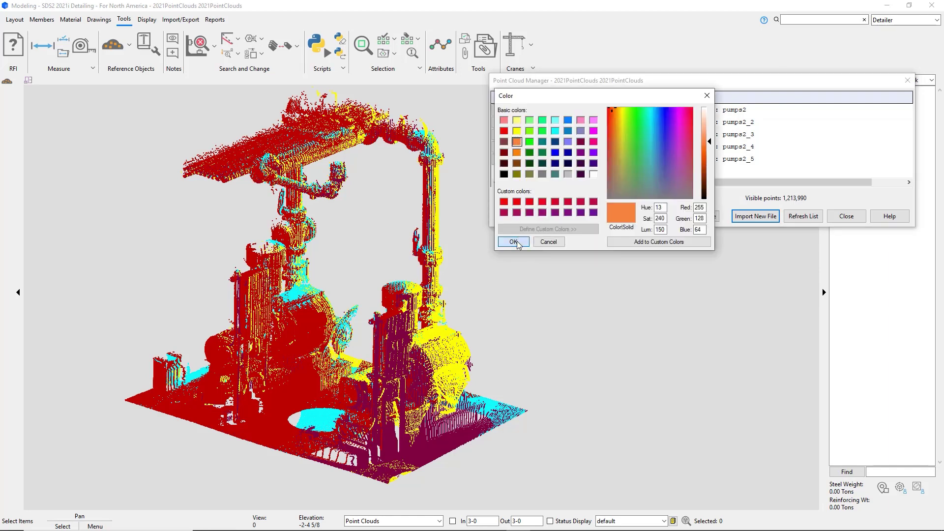
{"action": "left_click", "coordinate": [511, 240]}
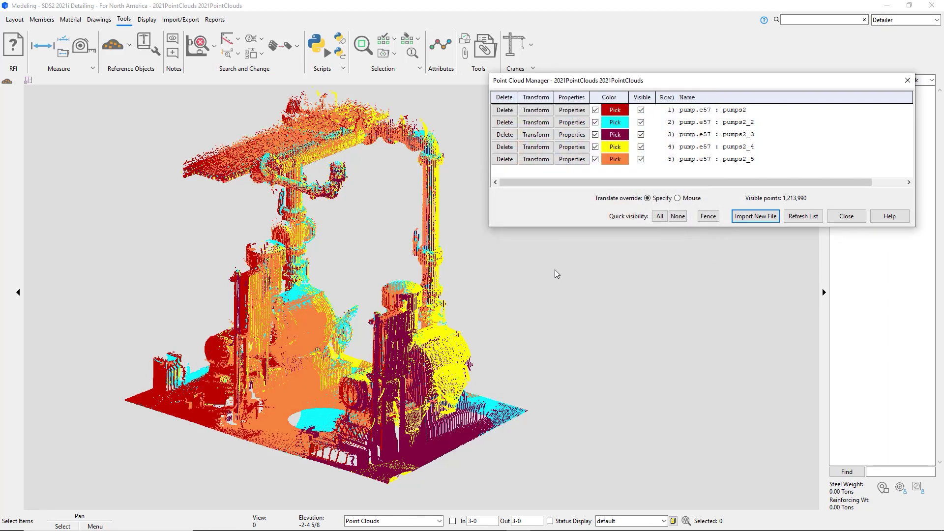
{"action": "left_click", "coordinate": [640, 110]}
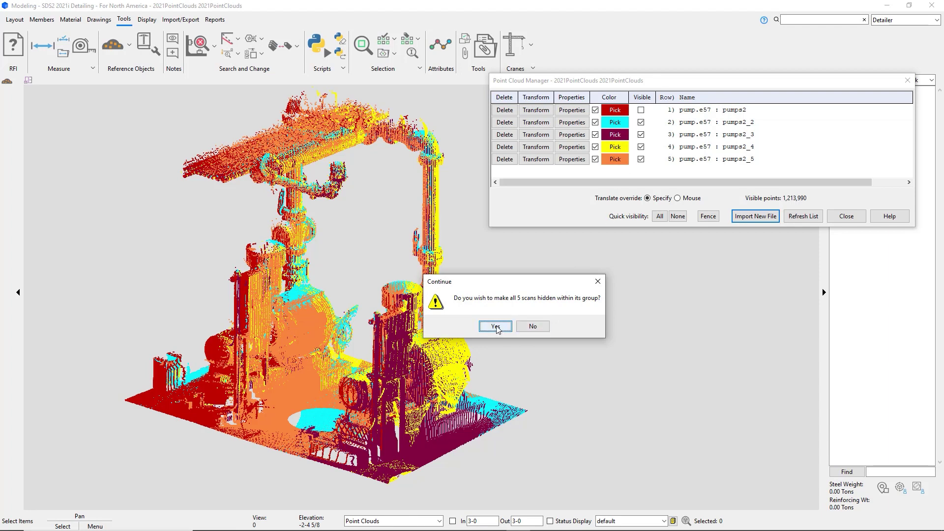
{"action": "left_click", "coordinate": [533, 326]}
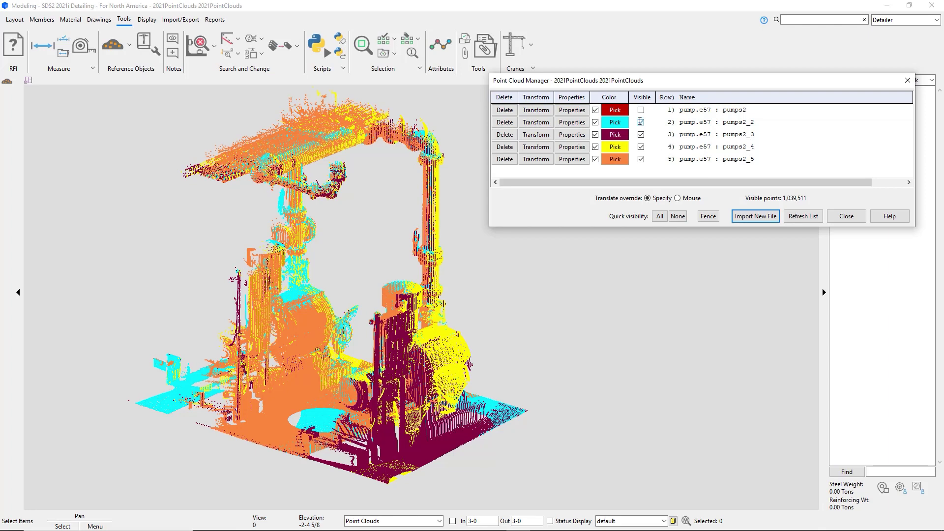
{"action": "left_click", "coordinate": [641, 122]}
{"action": "left_click", "coordinate": [535, 326]}
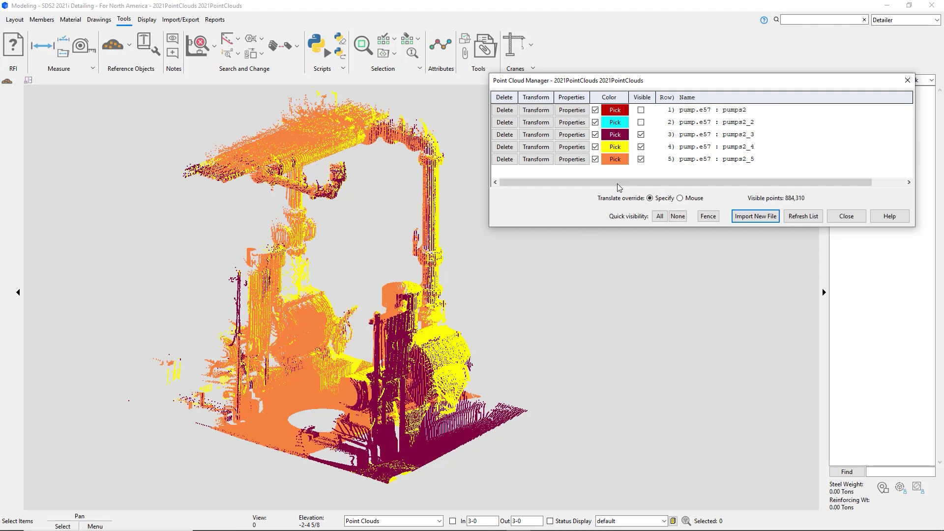
{"action": "left_click", "coordinate": [640, 134]}
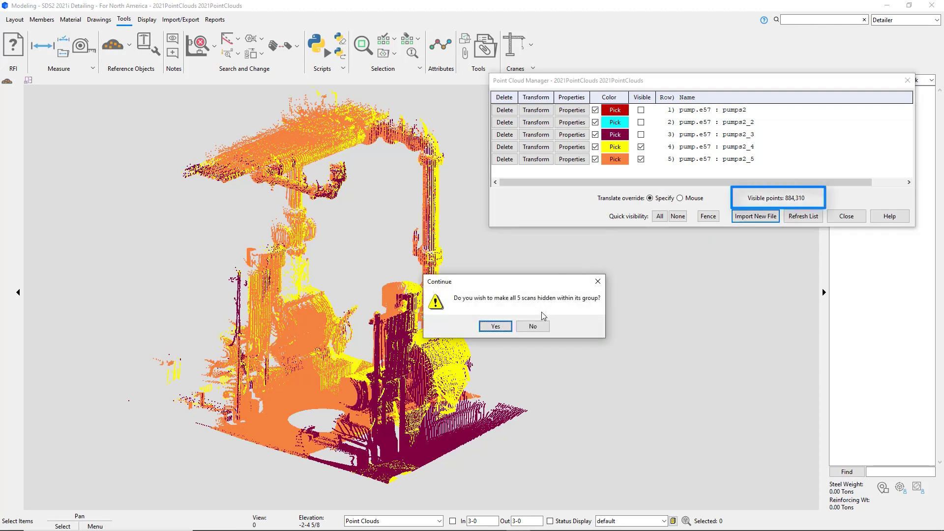
{"action": "left_click", "coordinate": [533, 326]}
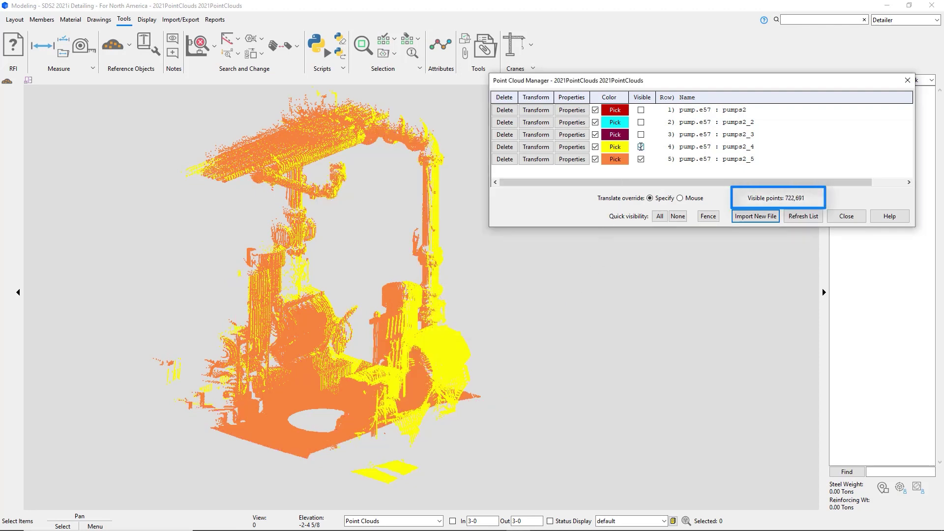
{"action": "left_click", "coordinate": [641, 146]}
{"action": "left_click", "coordinate": [531, 326]}
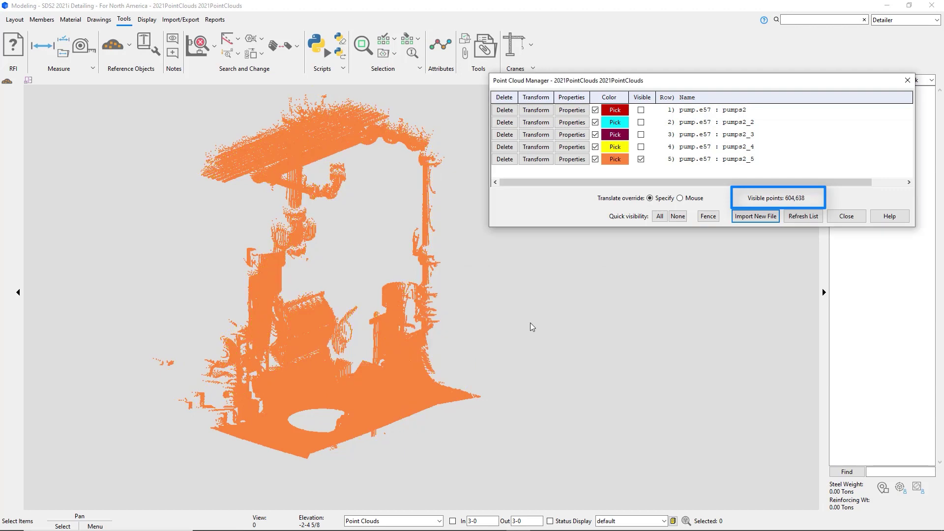
{"action": "left_click", "coordinate": [660, 216]}
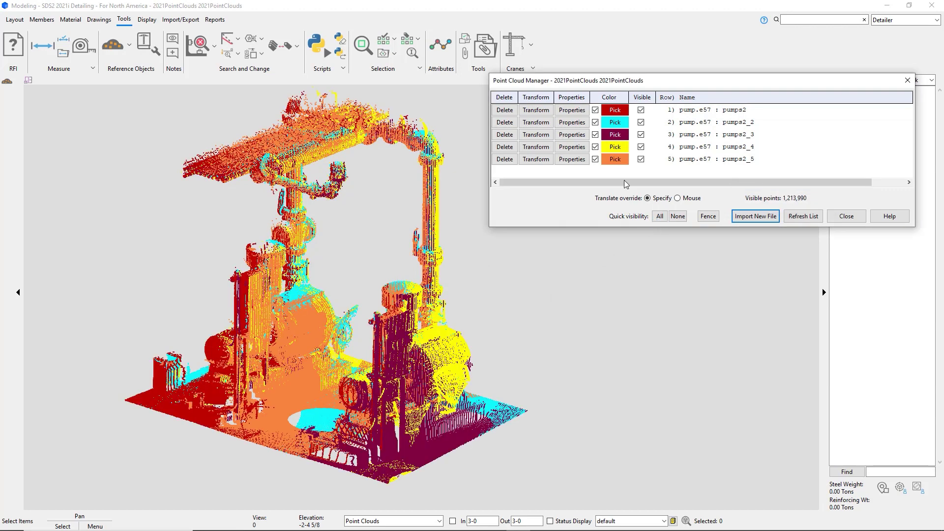
- Uncheck the Color override on pumps2 through pumps2_5
{"action": "left_click", "coordinate": [594, 109]}
{"action": "left_click", "coordinate": [595, 122]}
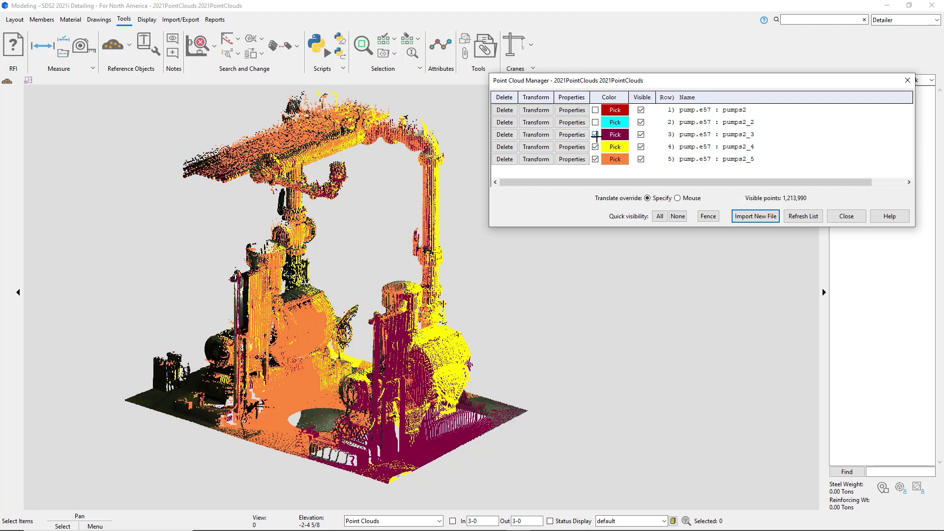
{"action": "left_click", "coordinate": [594, 135]}
{"action": "left_click", "coordinate": [594, 147]}
{"action": "left_click", "coordinate": [595, 159]}
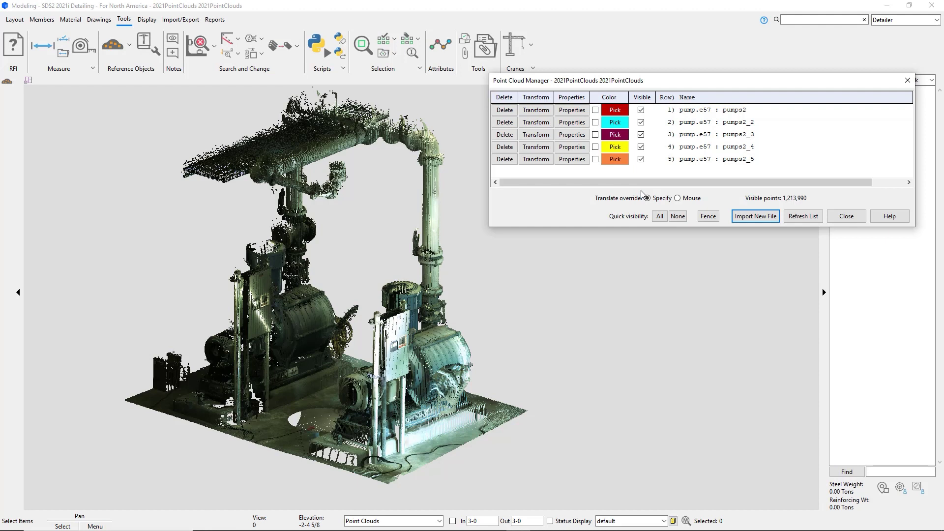
- Draw a limited-volume fence in plan view, named and described 'Fence1'
{"action": "left_click", "coordinate": [708, 217]}
{"action": "left_click", "coordinate": [494, 333]}
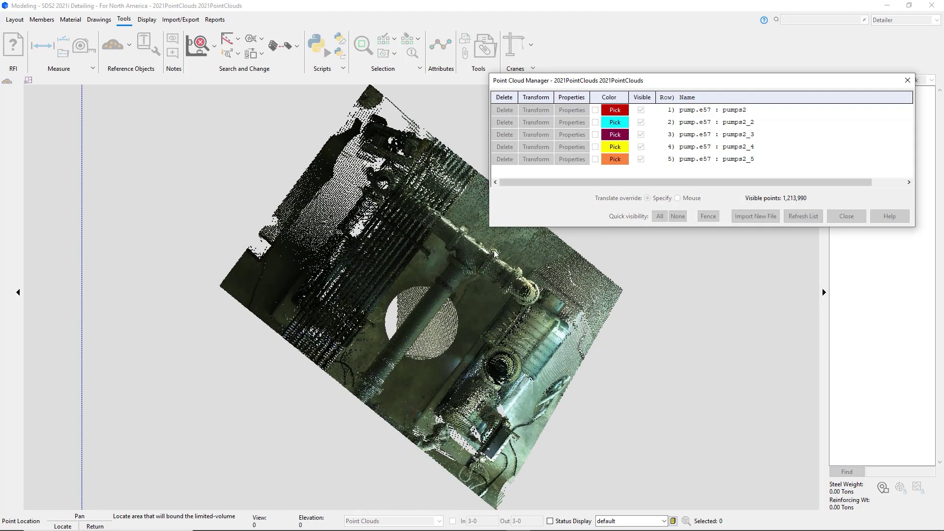
{"action": "left_click", "coordinate": [496, 254]}
{"action": "left_click", "coordinate": [577, 332]}
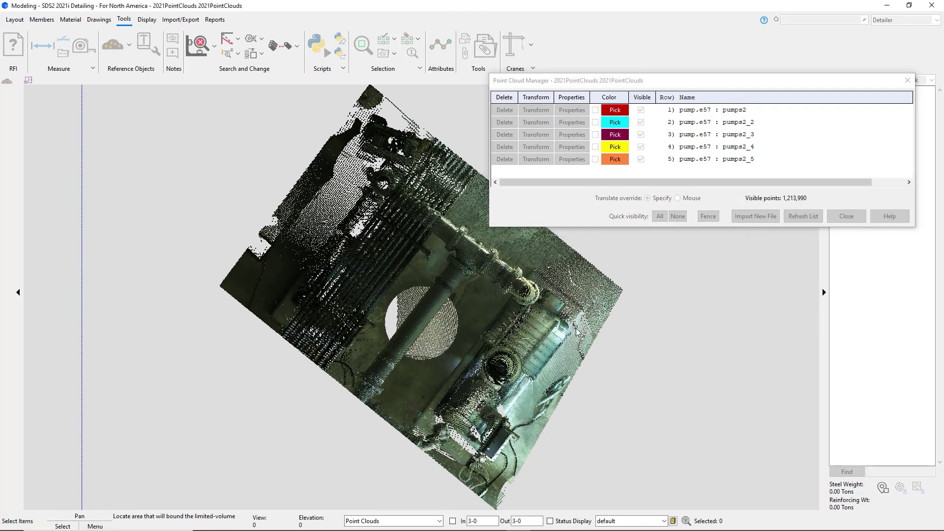
{"action": "type", "text": "Fence1"}
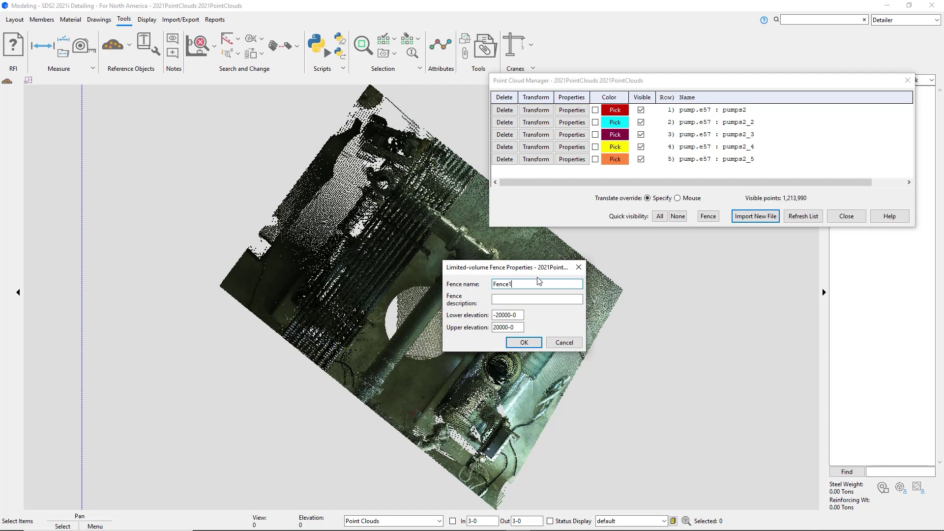
{"action": "key", "text": "Tab"}
{"action": "type", "text": "Fence1"}
{"action": "left_click", "coordinate": [524, 342]}
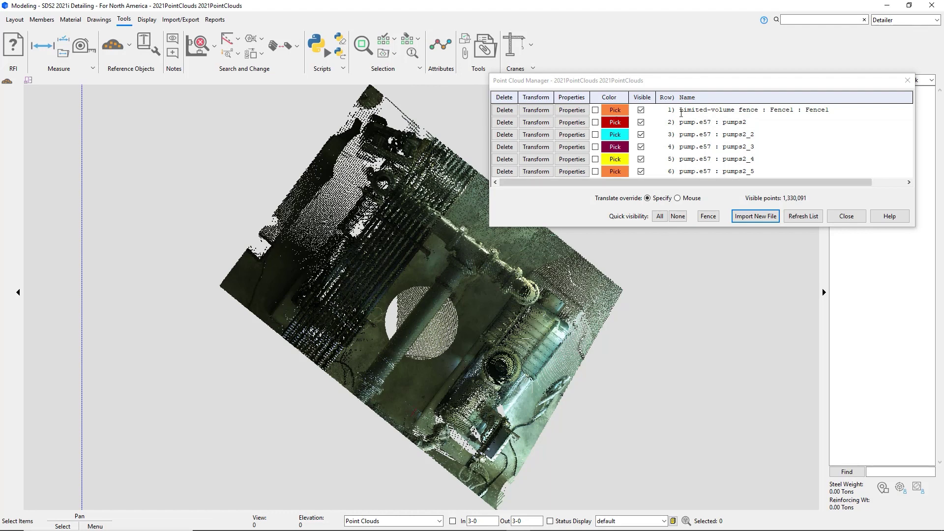
- Hide all scans and make only the Fence1 points visible, viewed in 3D
{"action": "left_click", "coordinate": [678, 217]}
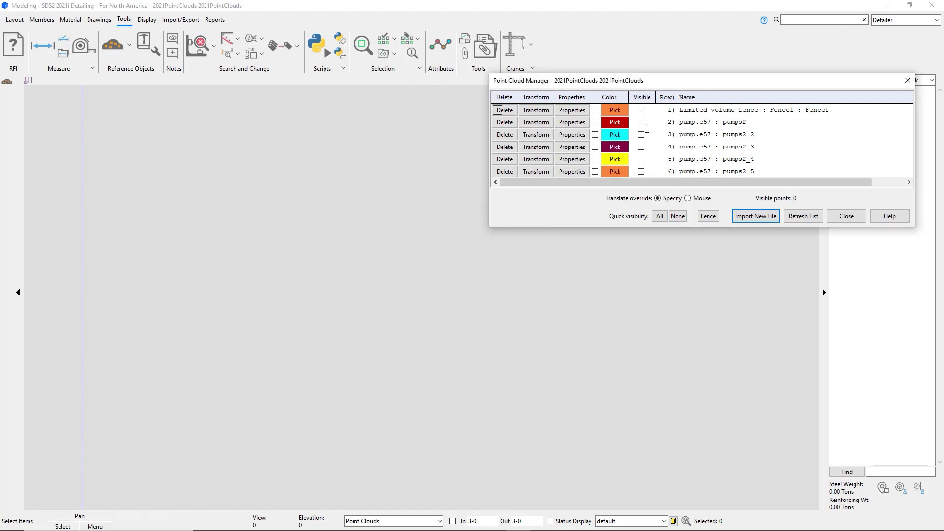
{"action": "left_click", "coordinate": [640, 110]}
{"action": "middle_click_drag", "start_coordinate": [543, 310], "coordinate": [505, 252]}
{"action": "middle_click_drag", "start_coordinate": [506, 284], "coordinate": [356, 269]}
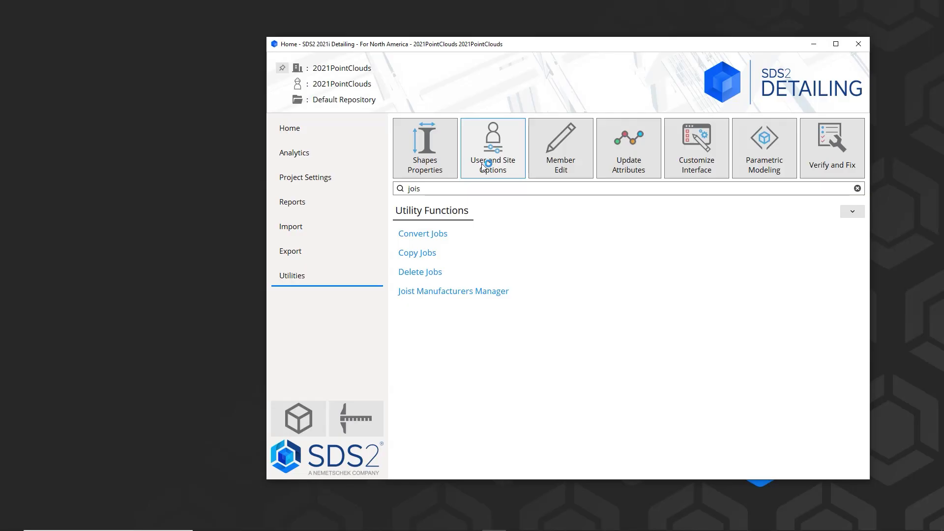
- Open User and Site Options and scroll to the Modeling point cloud settings
{"action": "left_click", "coordinate": [482, 163]}
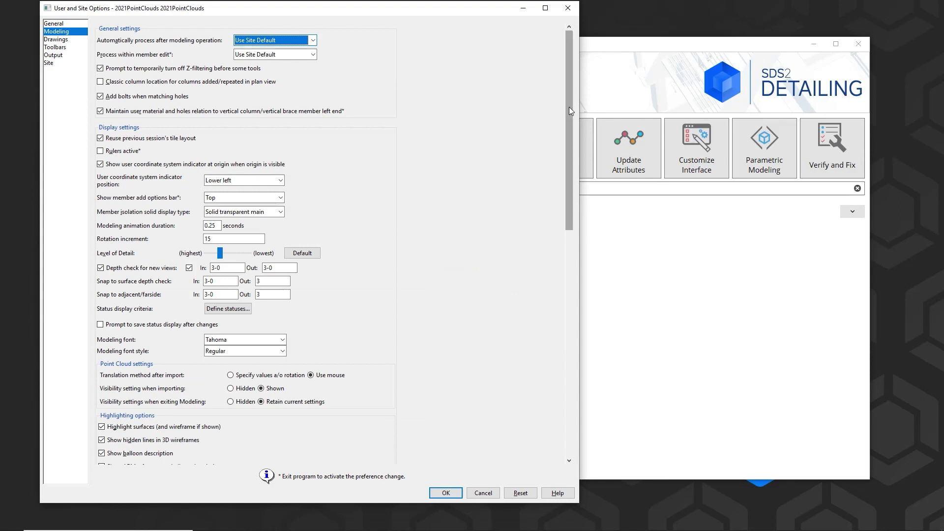
{"action": "left_click_drag", "start_coordinate": [570, 110], "coordinate": [566, 173]}
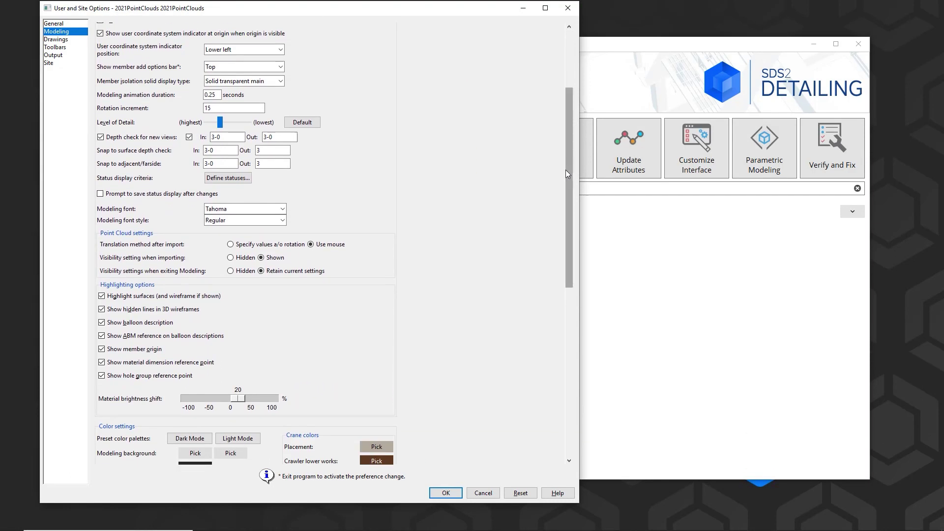